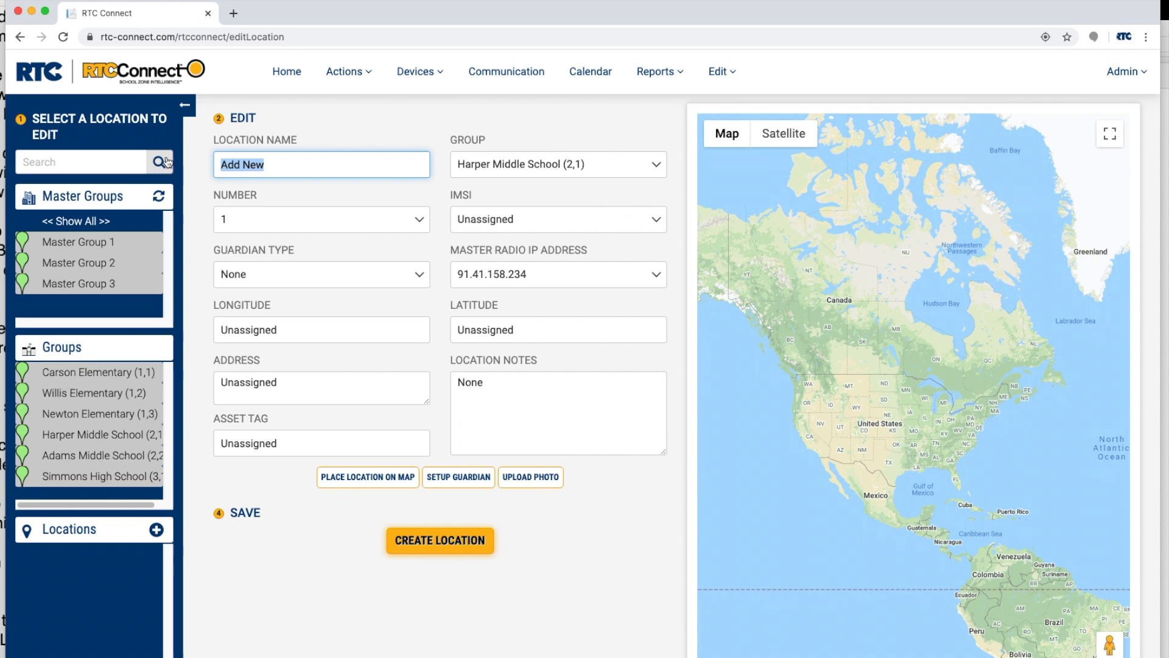
- Name the new location OldTezel & Elderwood EB and assign it to the Carson Elementary (1,1) group
type("O")
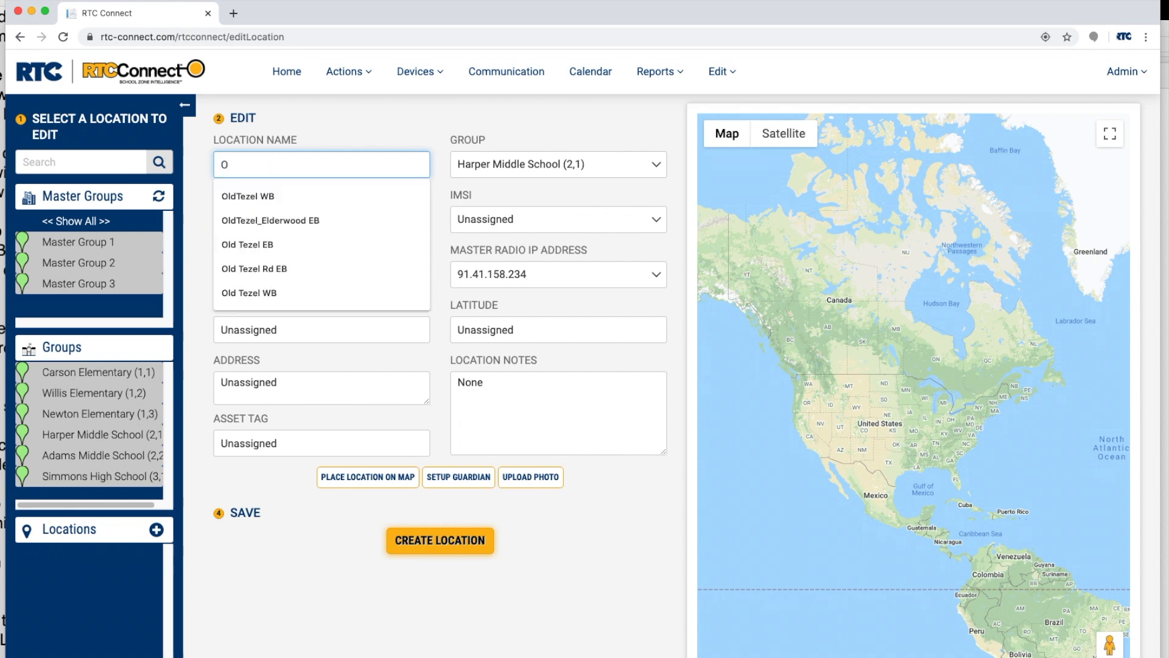
type("ldT")
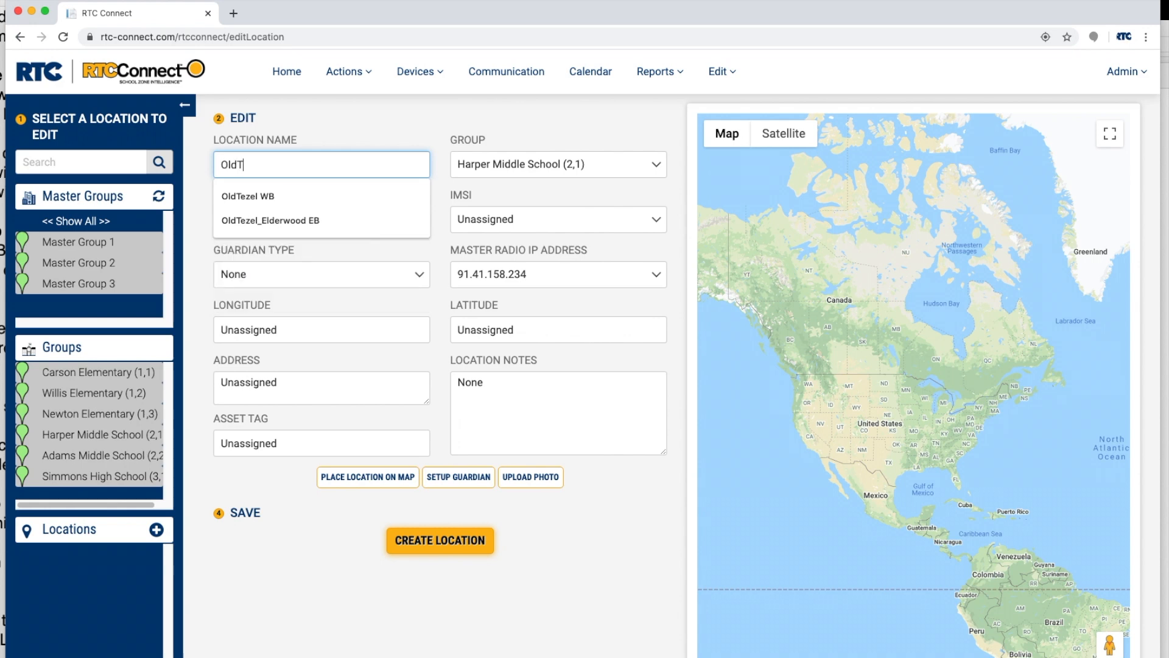
type("ezel & Elderwood EB")
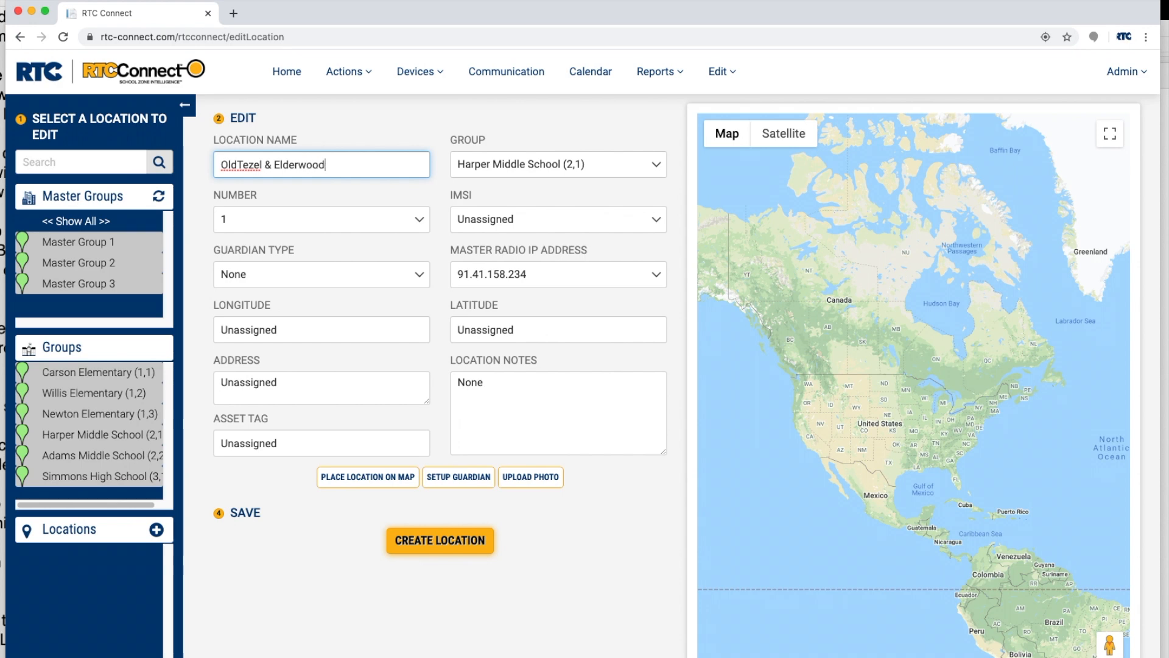
left_click(492, 169)
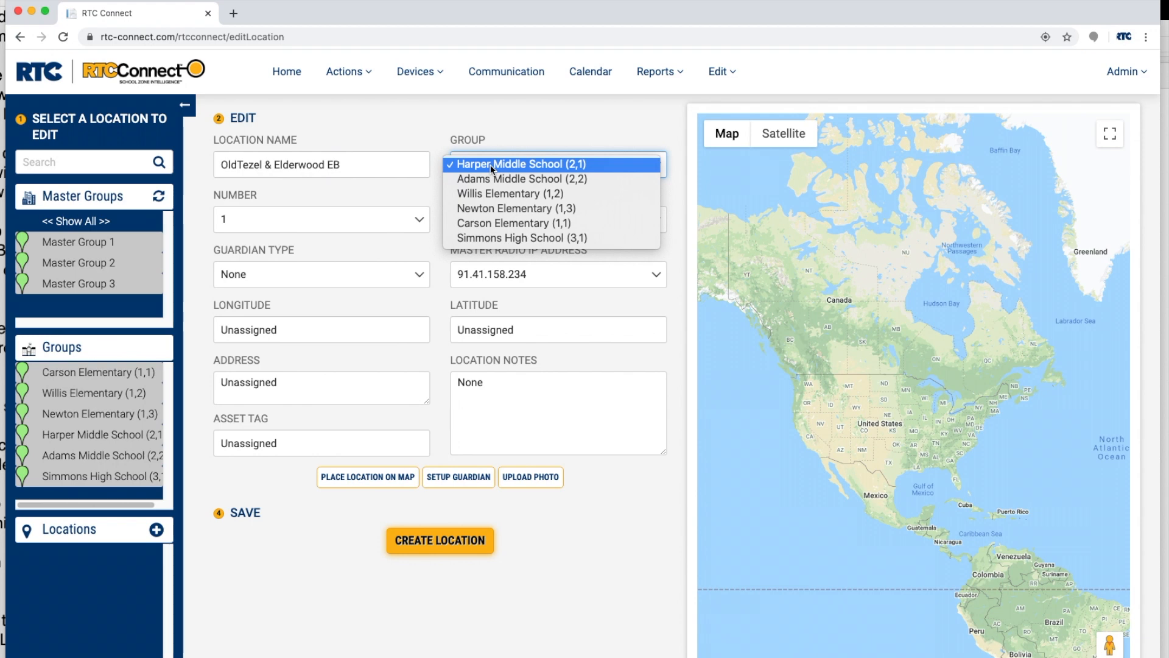
left_click(494, 222)
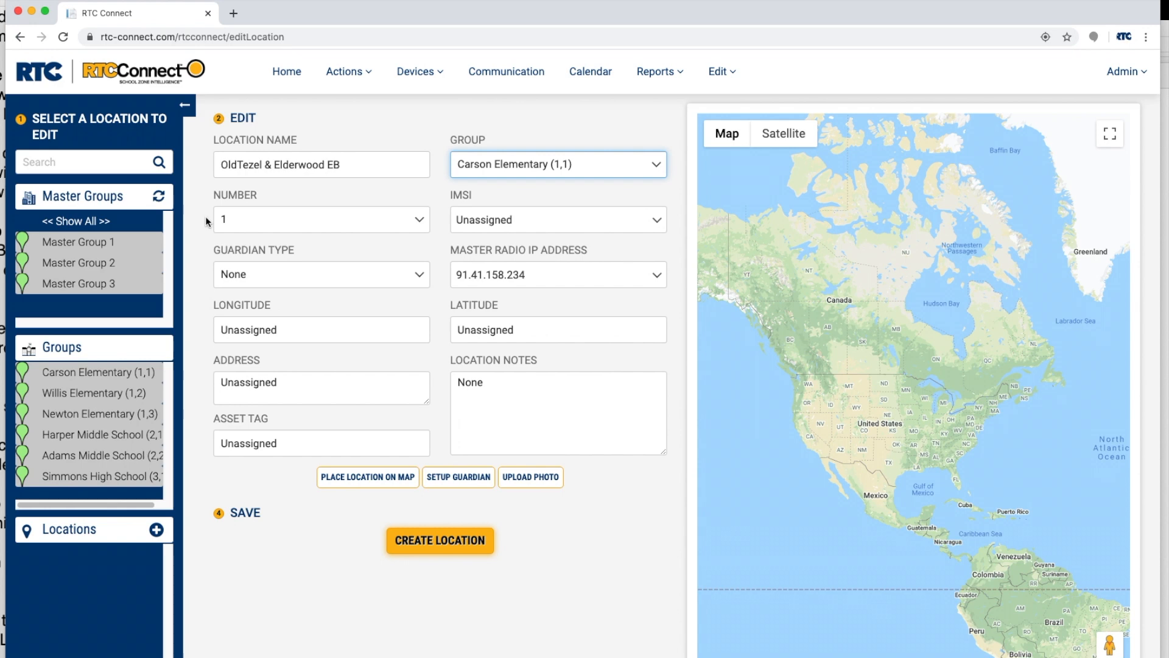
- Assign the IMSI ending in 4060, with guardian type DC and master radio IP address 127.0.0.1
left_click(494, 221)
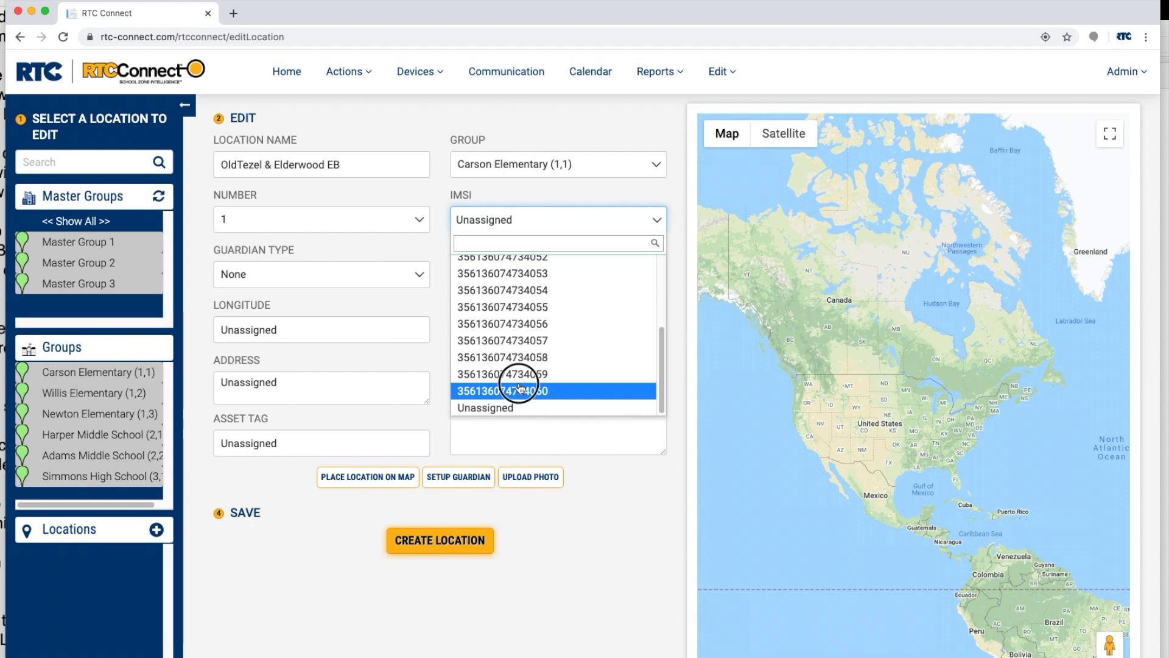
left_click(519, 389)
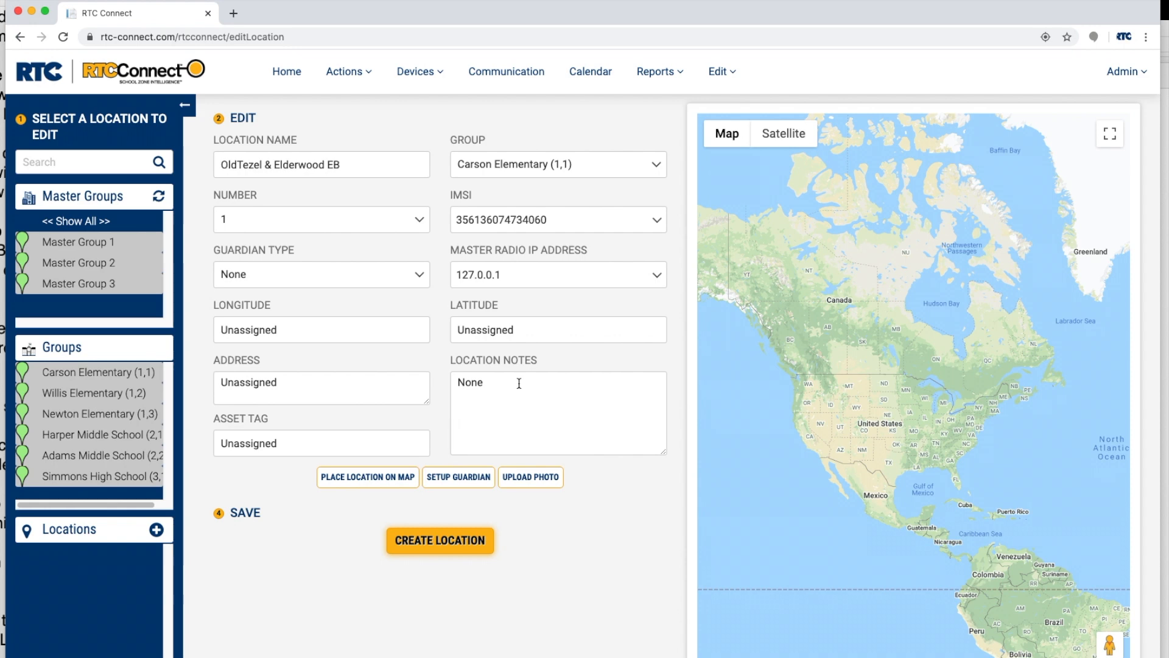
left_click(368, 273)
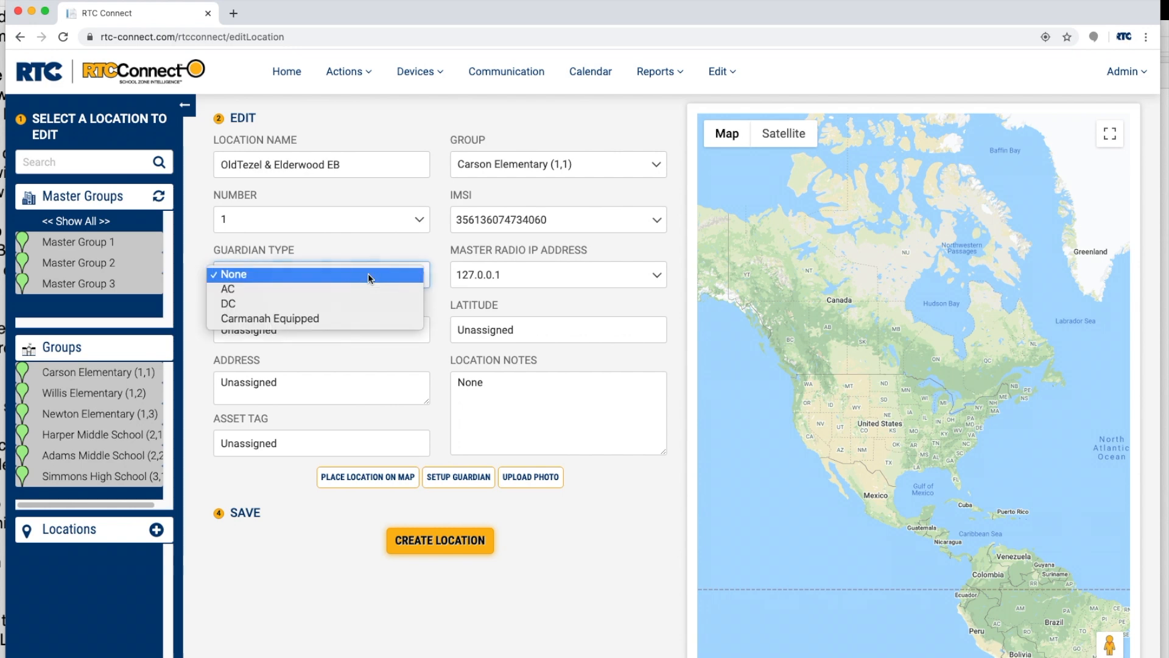
left_click(360, 303)
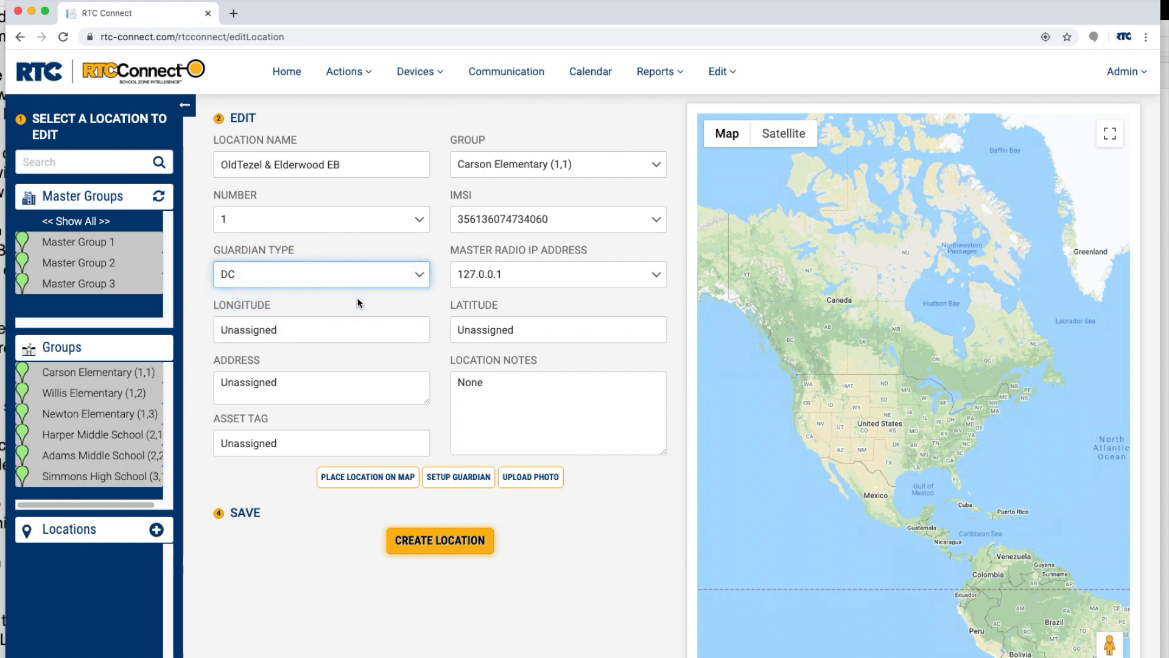
left_click(536, 286)
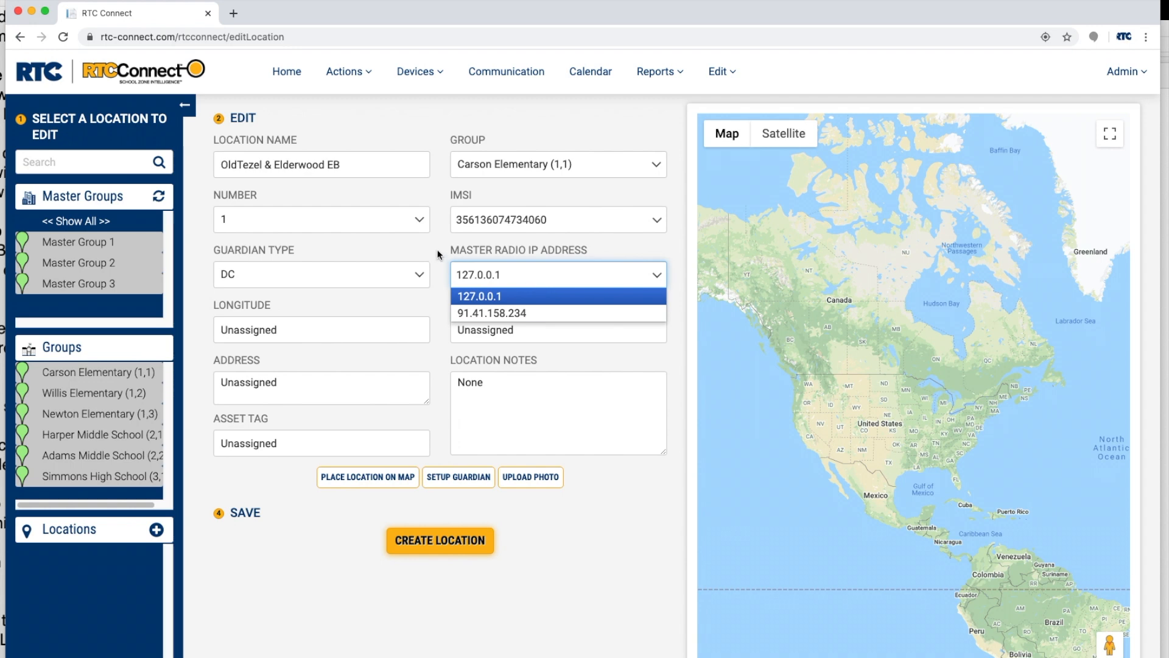
left_click(537, 294)
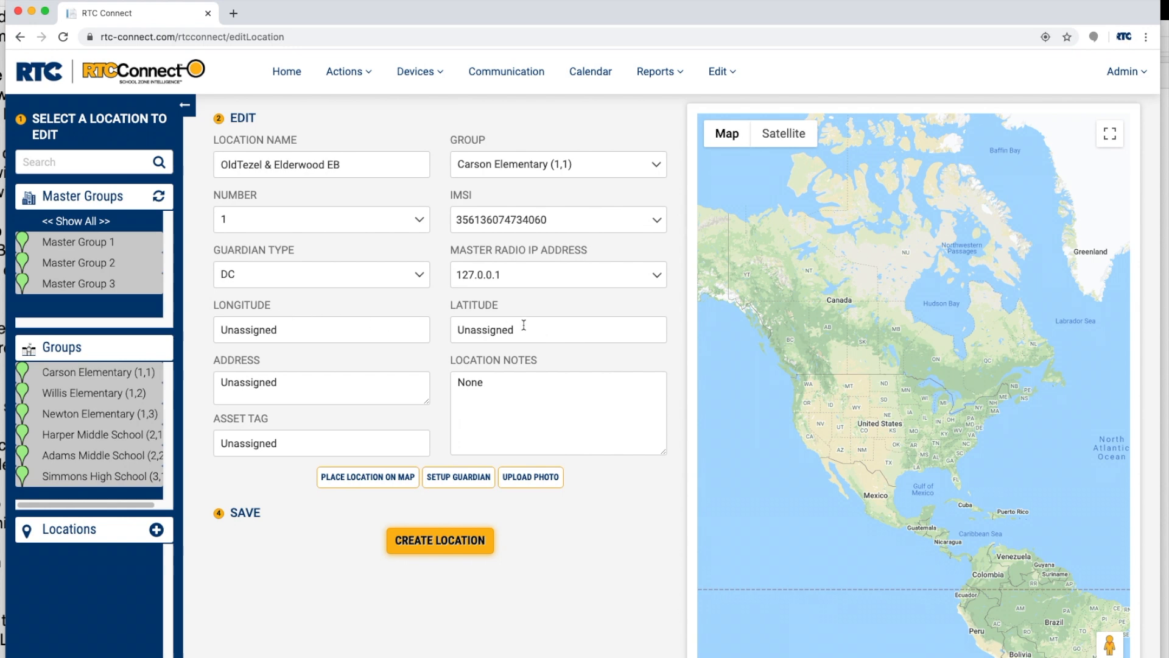
- Open the map placement page for the location and centre the map on "carson elementary san antonio tx"
left_click(389, 477)
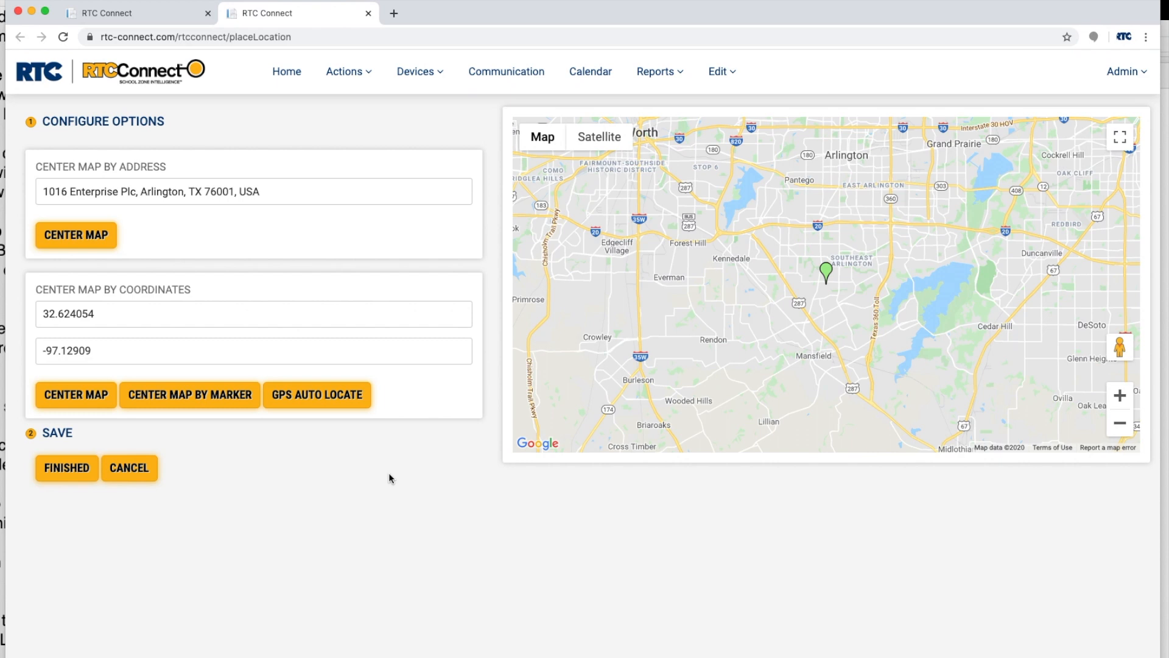
triple_click(76, 178)
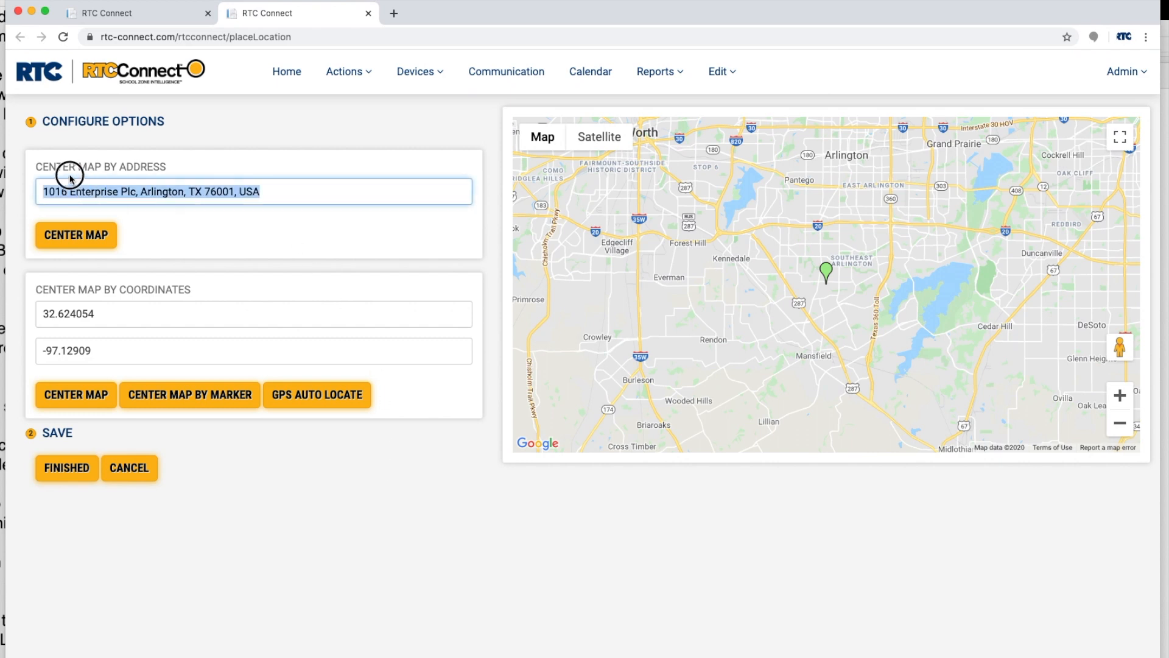
type("car")
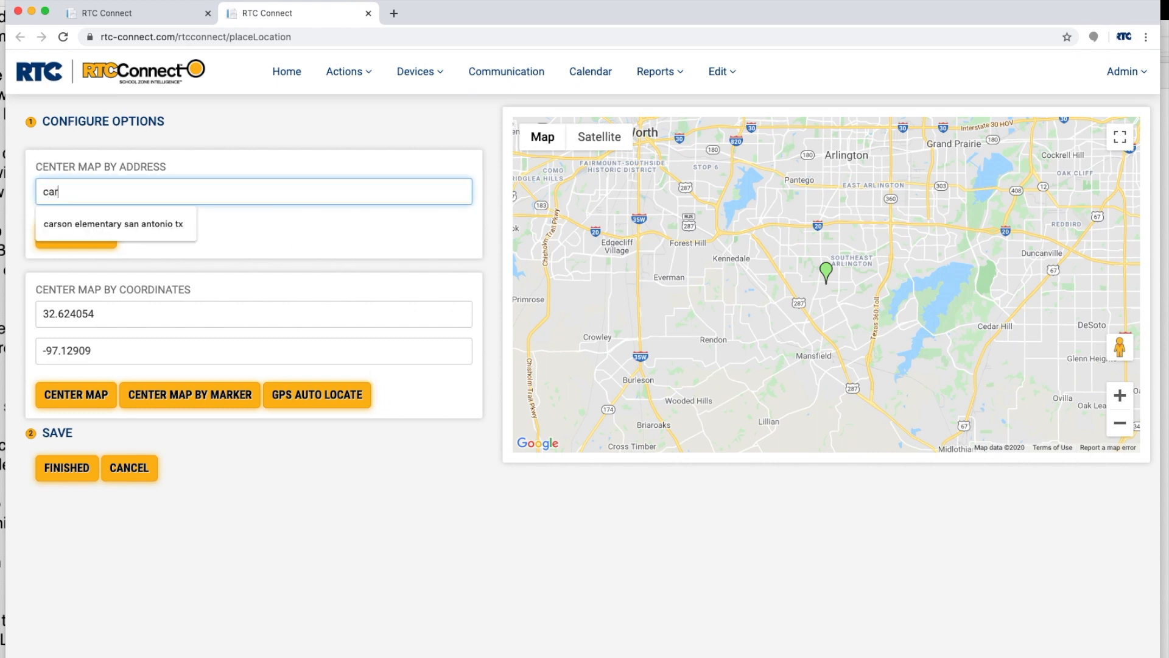
left_click(149, 227)
left_click(100, 236)
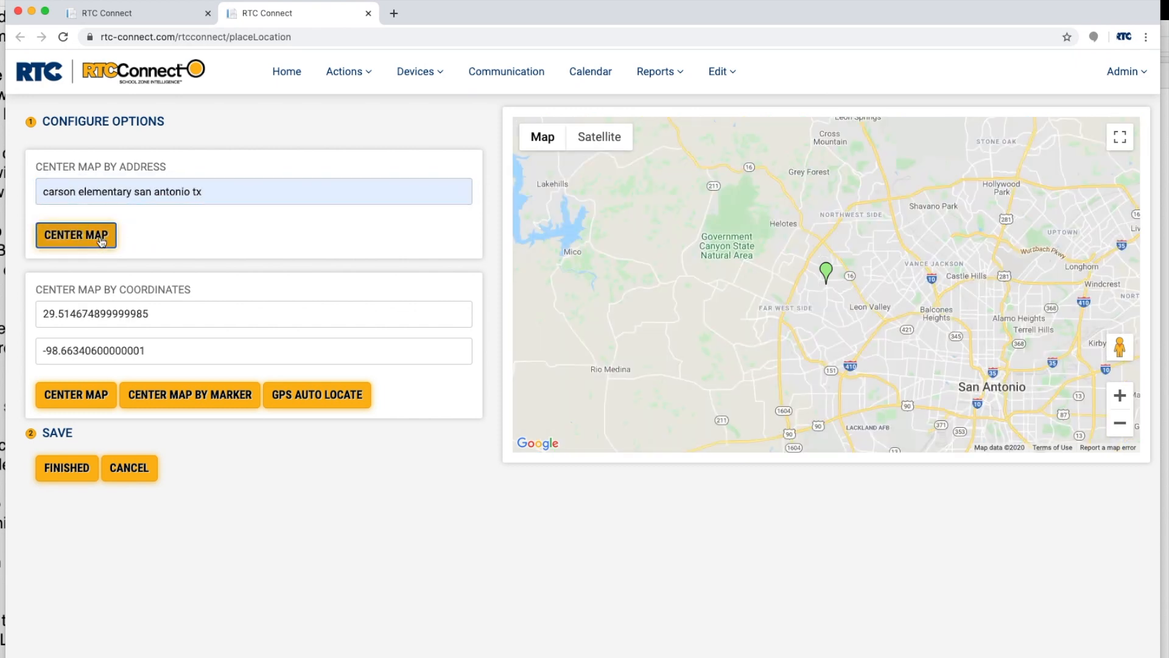
- Move the location marker from the school to the intersection of Old Tezel Rd and Elderwood
scroll(838, 298, "up", 3)
left_click_drag(758, 240, 764, 295)
scroll(788, 316, "up", 2)
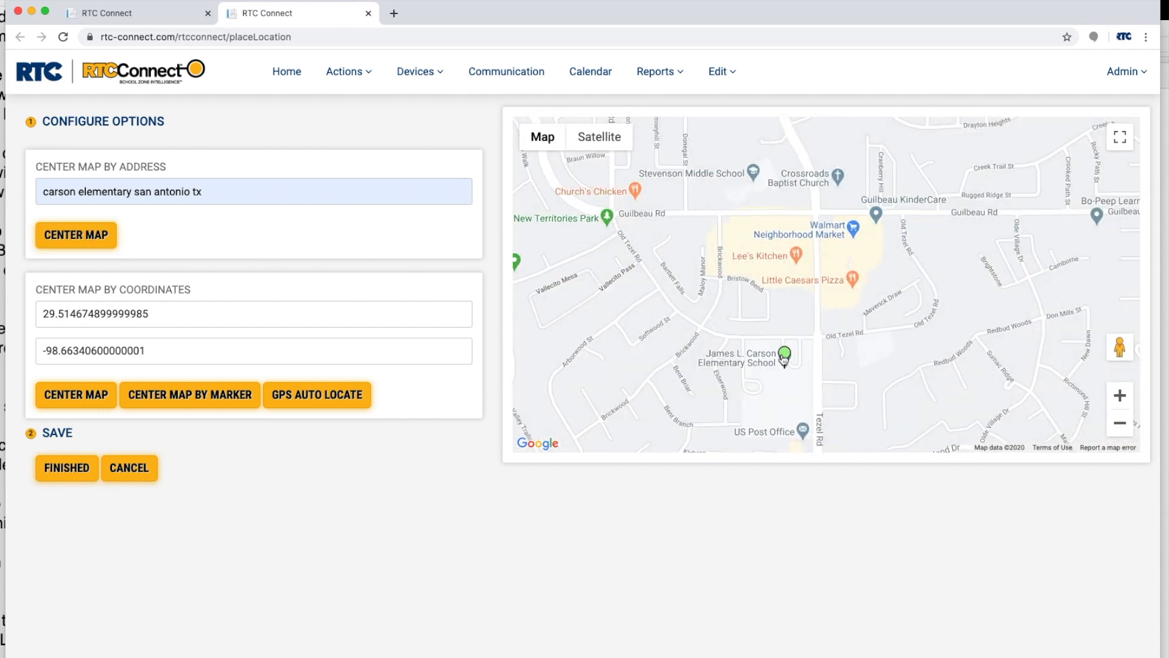
scroll(784, 358, "up", 1)
mouse_move(777, 364)
left_mouse_down()
mouse_move(667, 302)
mouse_move(792, 396)
left_mouse_up()
scroll(695, 336, "up", 3)
scroll(739, 338, "up", 1)
left_click_drag(794, 344, 889, 381)
left_click_drag(863, 314, 796, 288)
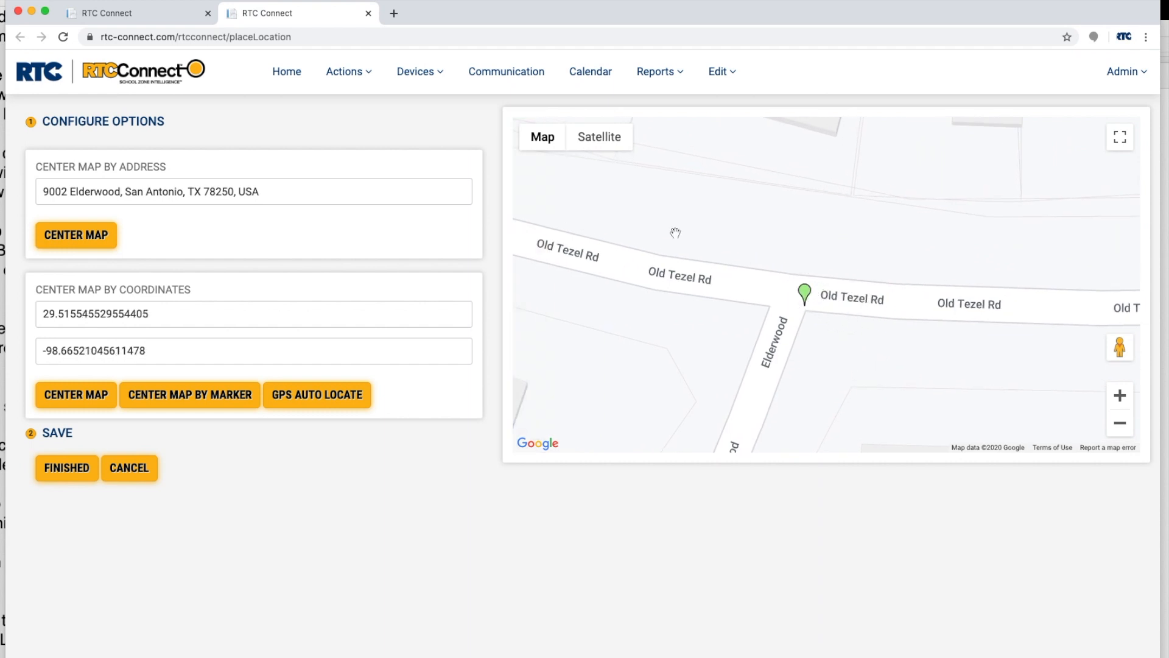
- Refine the marker's position at the roadside corner using satellite imagery, and finish the map placement
left_click(609, 136)
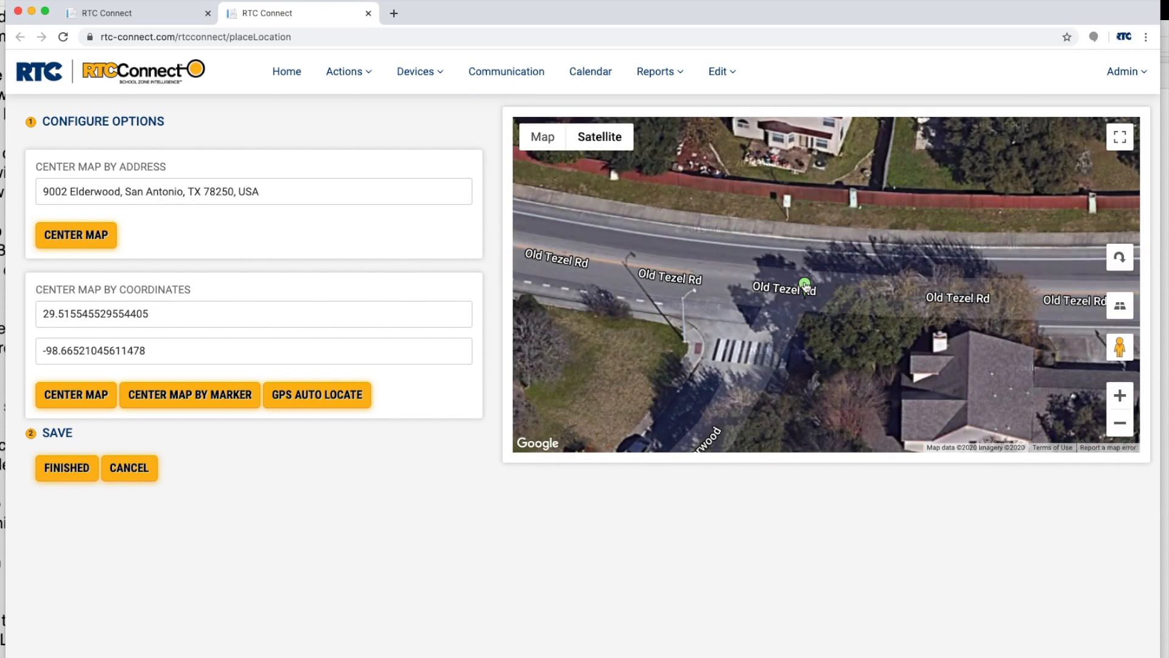
left_click_drag(805, 286, 815, 292)
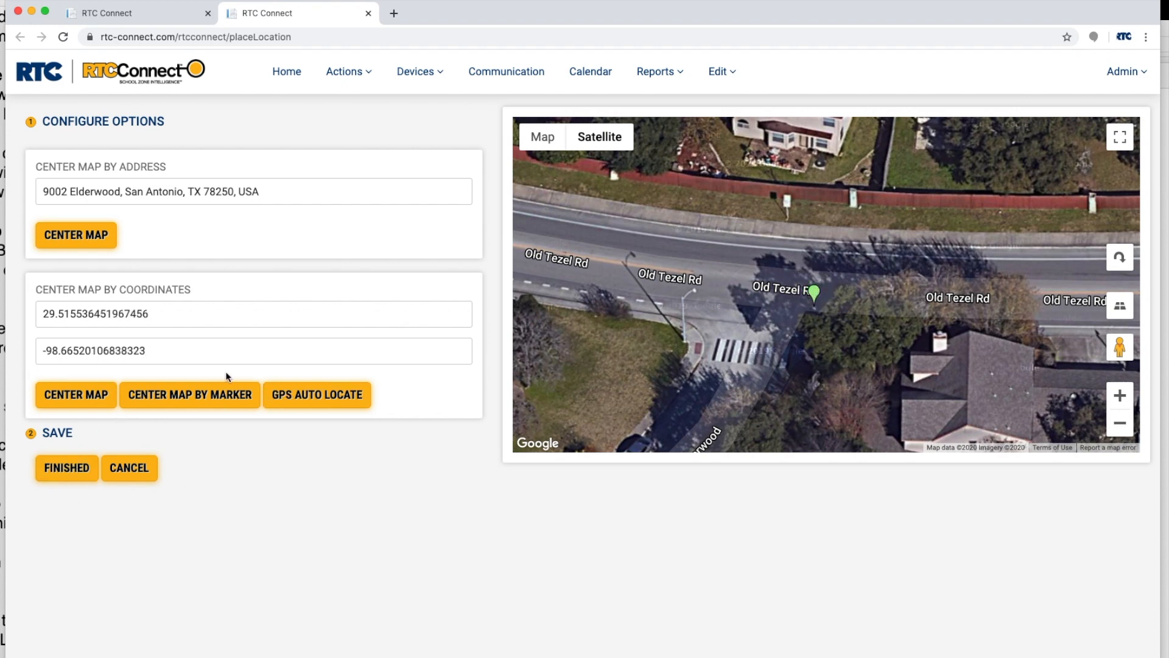
left_click(66, 481)
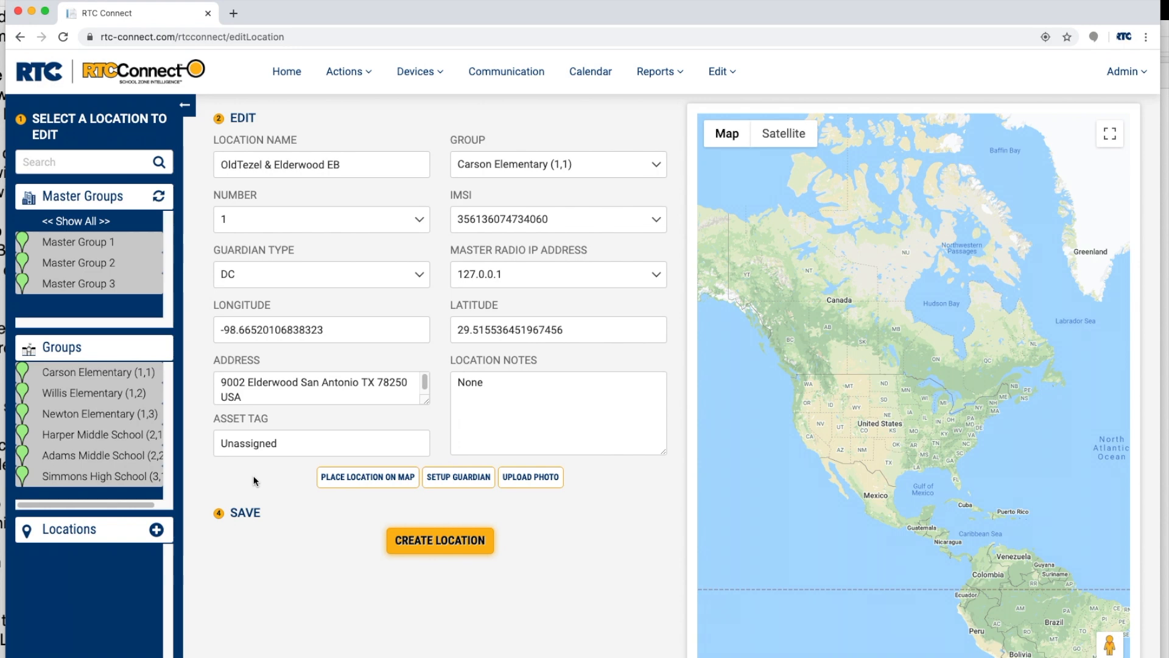
- Set the guardian's battery threshold to 11.0 and create the location
left_click(459, 476)
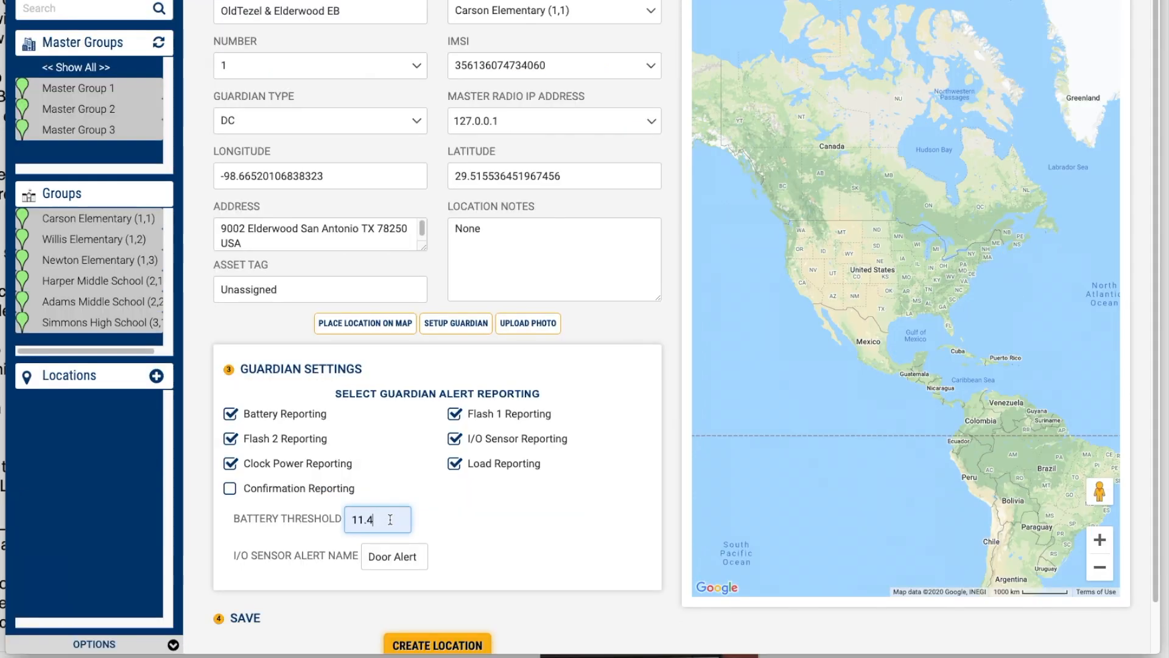
key("BackSpace")
key("BackSpace")
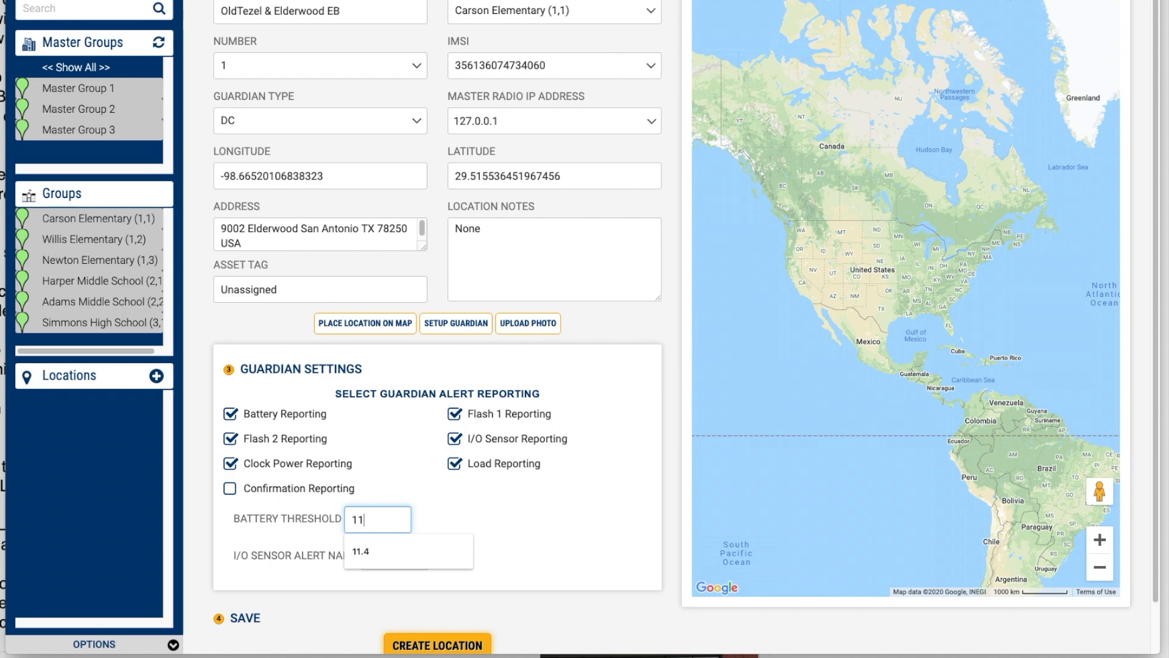
type(".0")
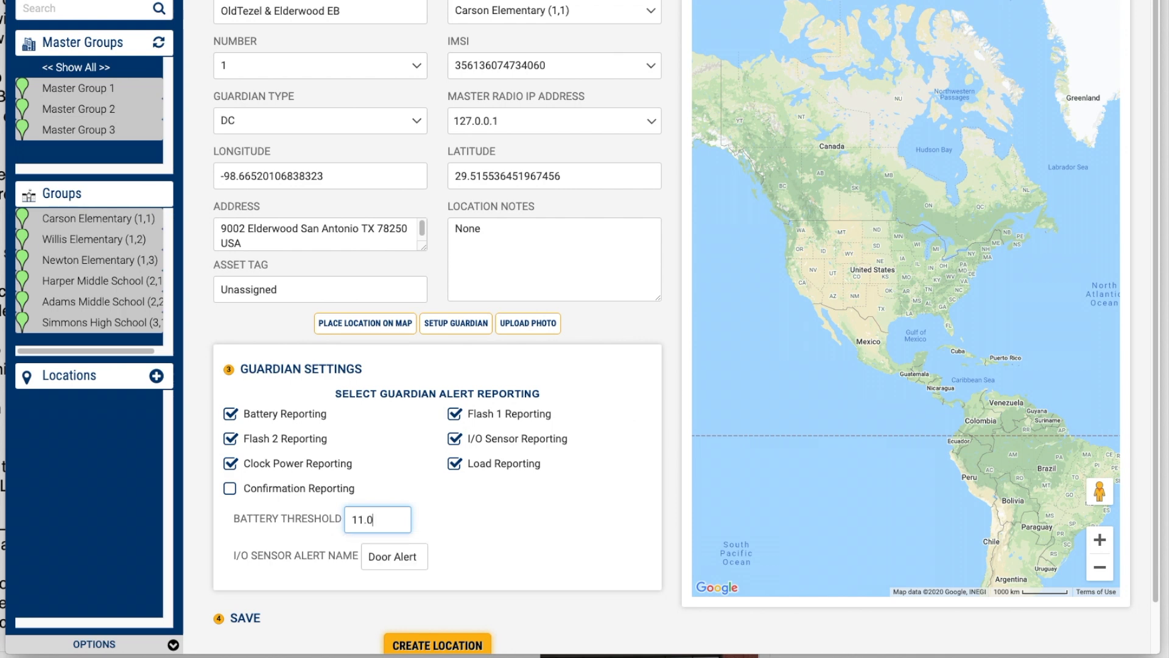
left_click(471, 524)
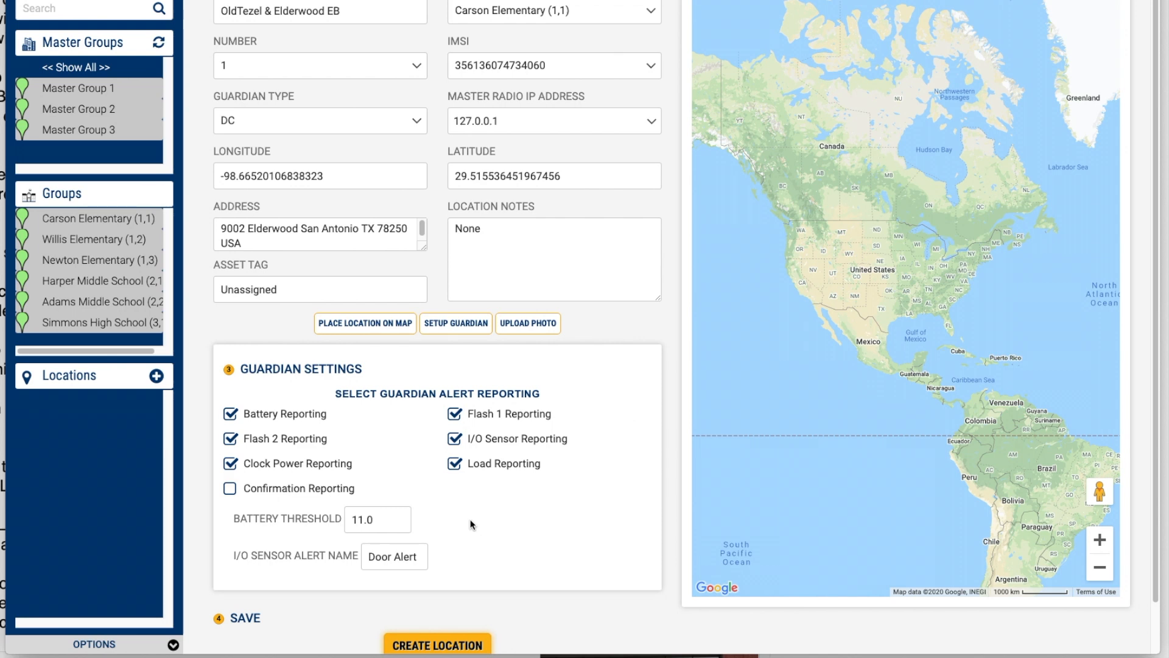
scroll(470, 523, "down", 2)
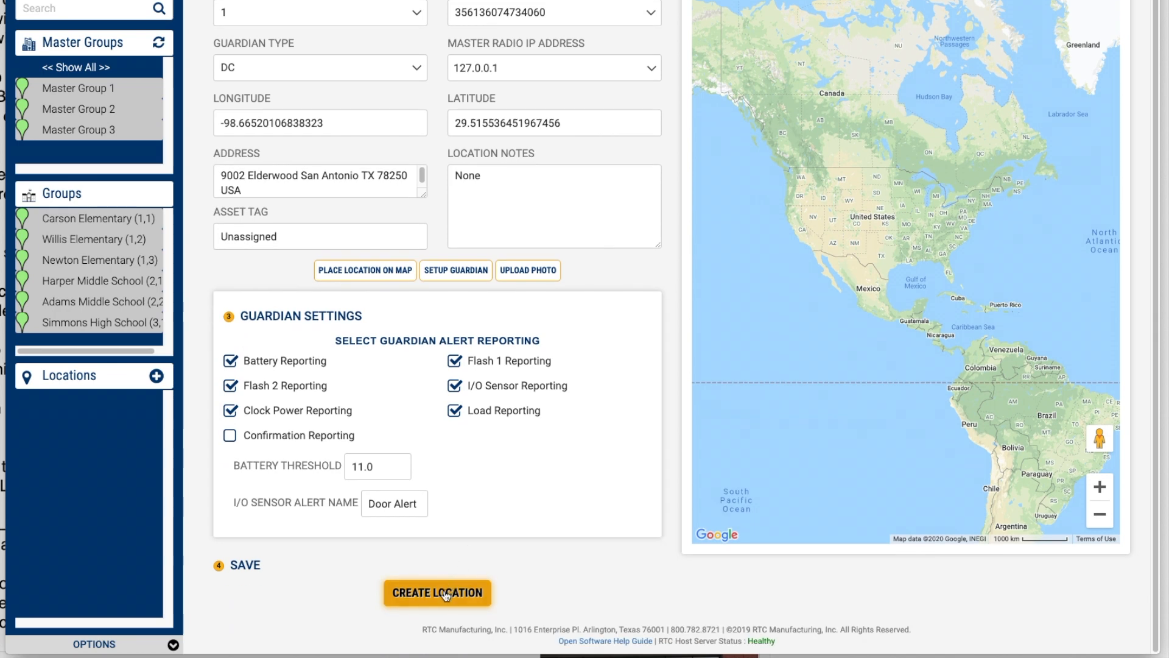
left_click(445, 595)
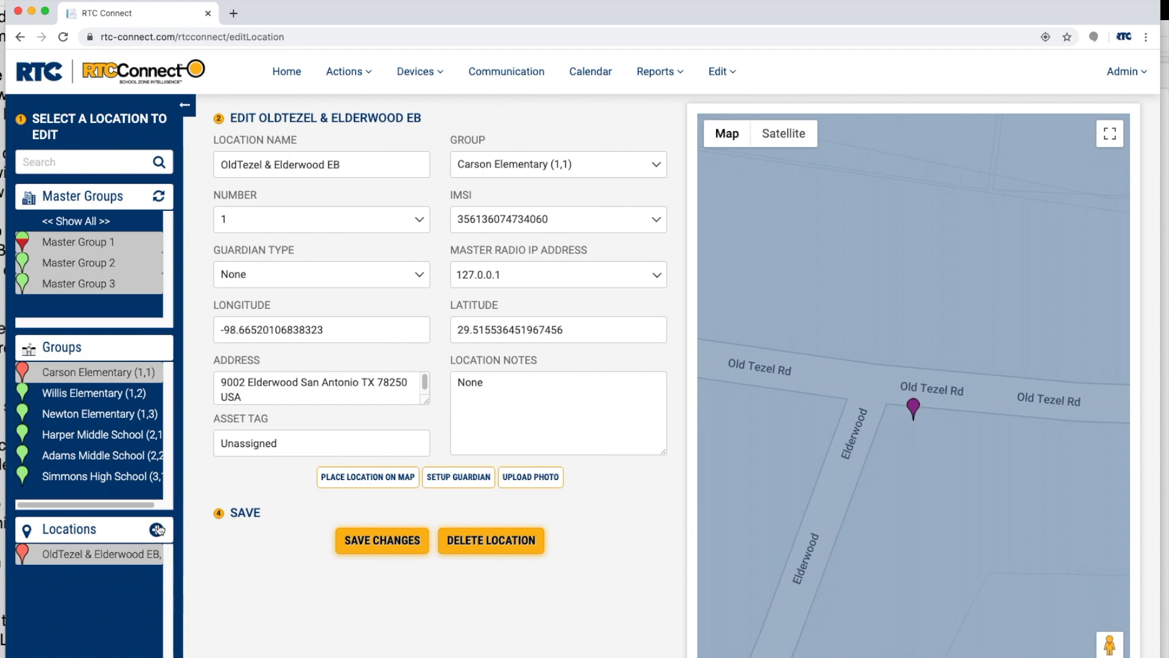
- Rename the Eddie Blvd EB location to Eddie Blvd SB, assign it the IMSI ending in 4064, and save the changes
left_click(157, 530)
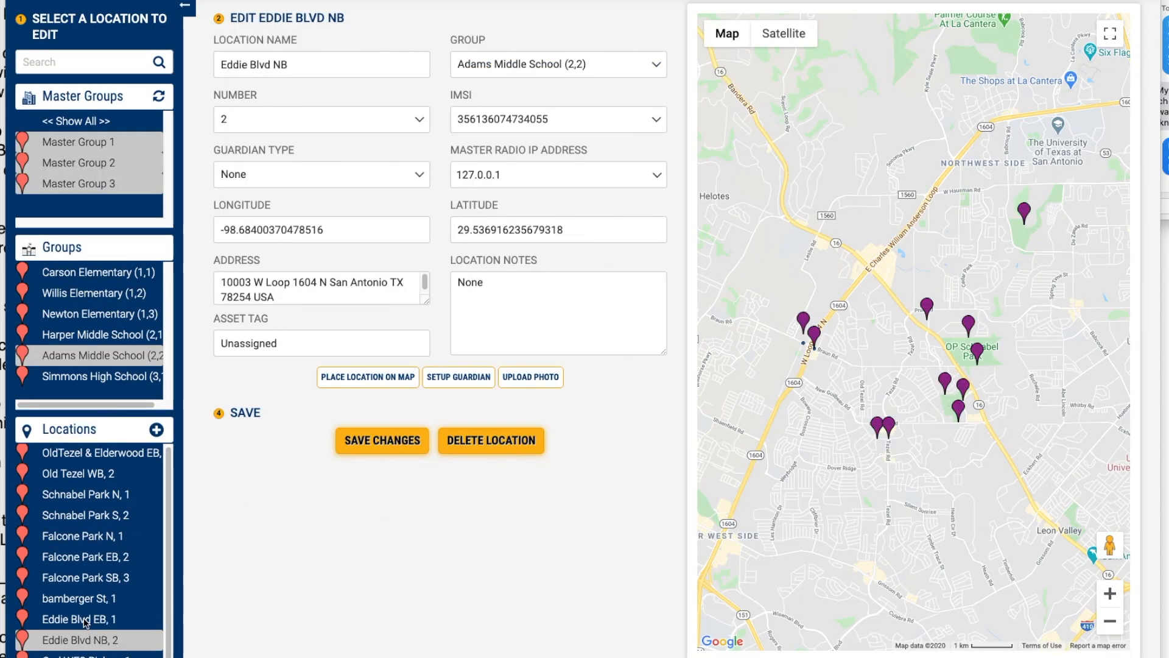
left_click(77, 620)
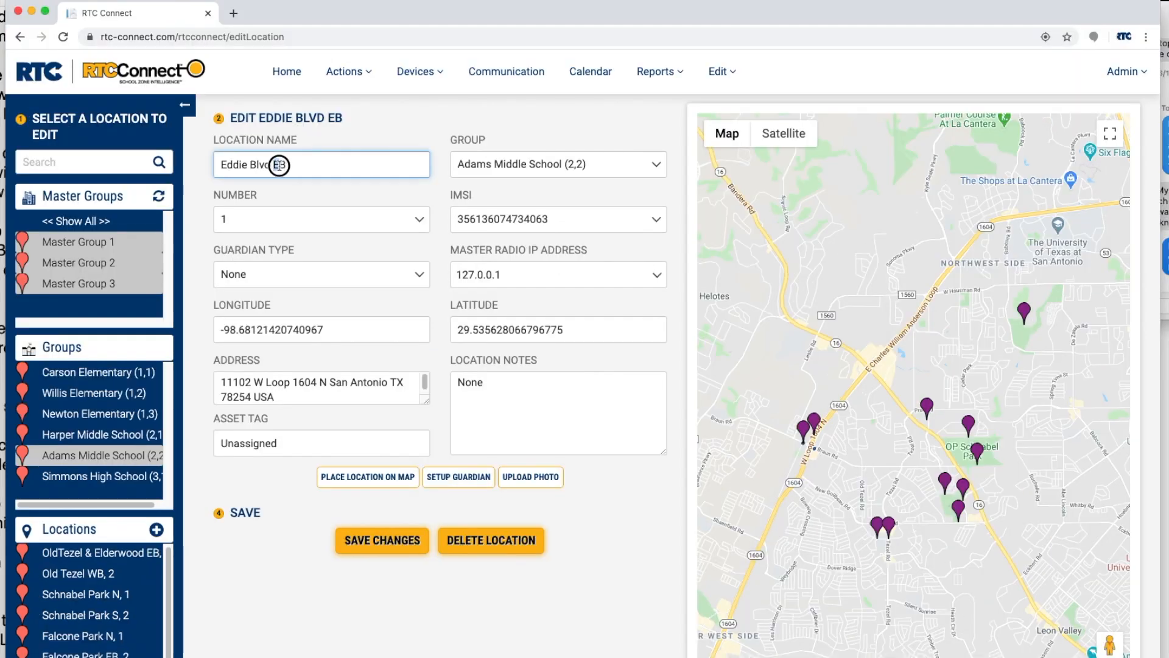
double_click(278, 165)
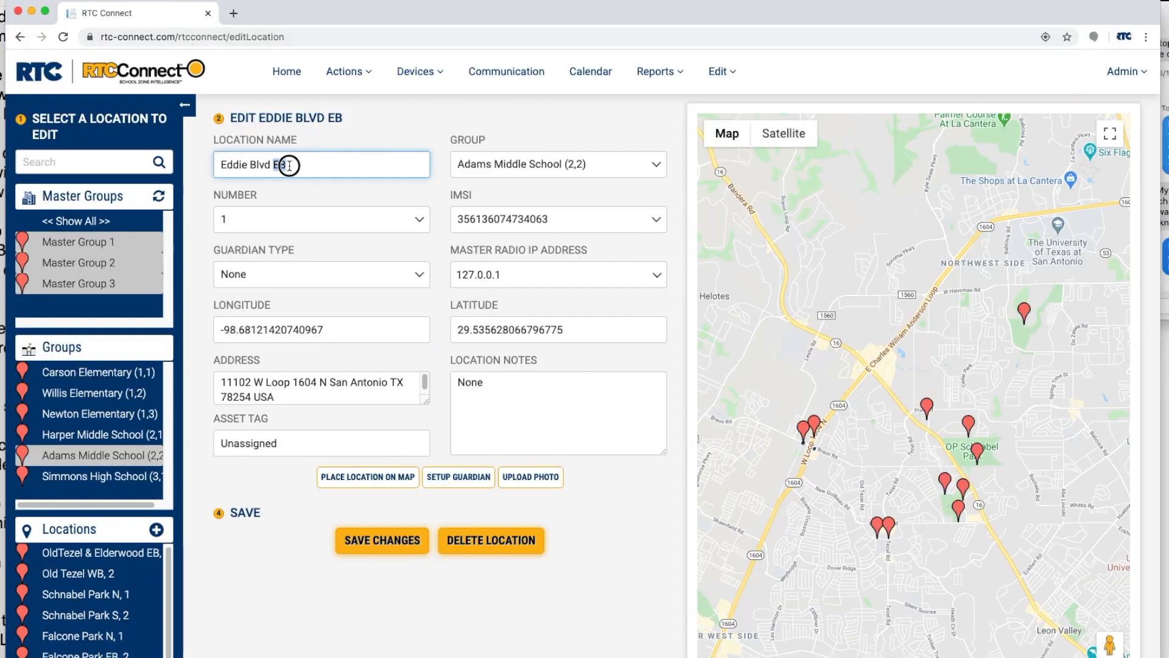
type("SB")
left_click(487, 223)
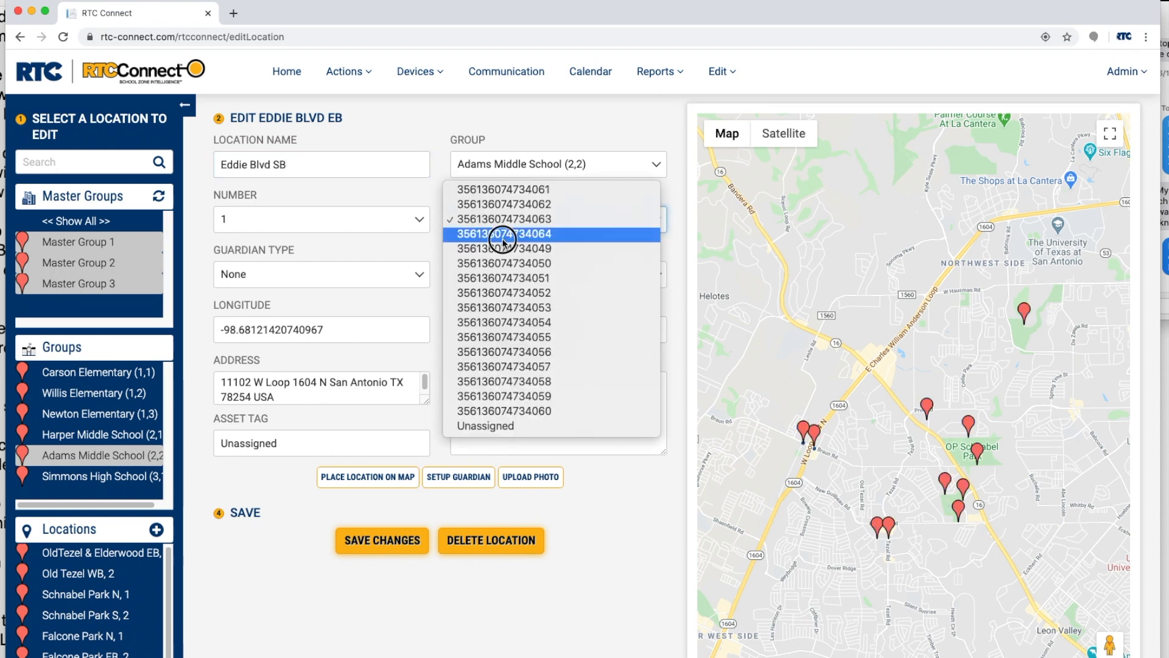
left_click(502, 237)
left_click(407, 542)
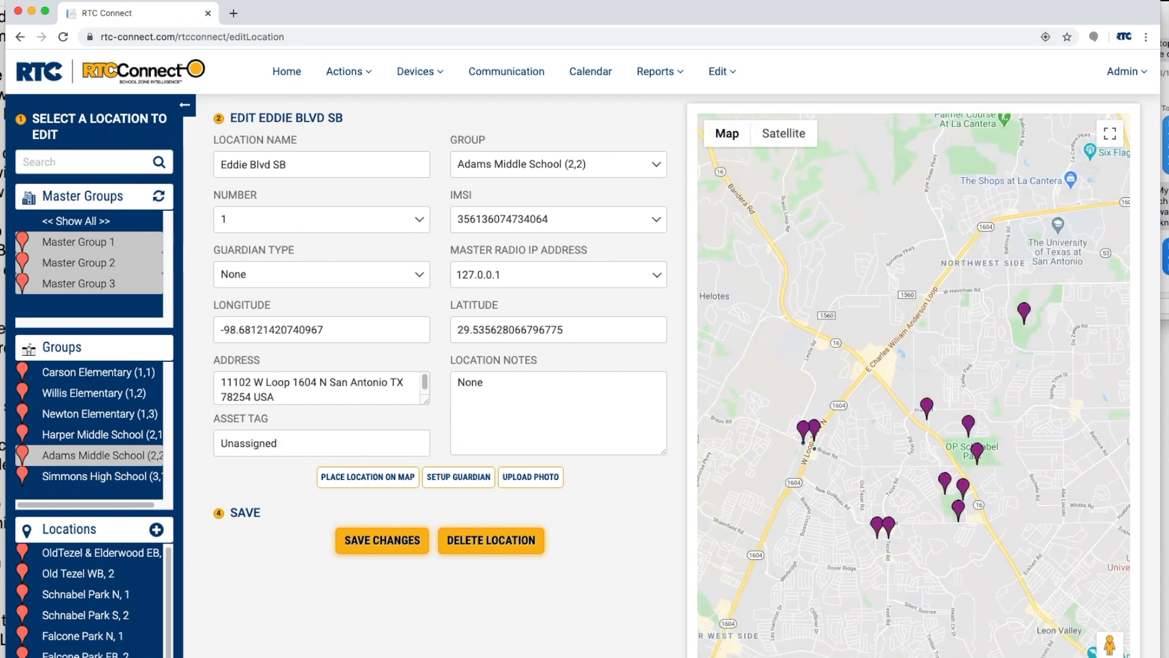
- Delete the Eddie Blvd NB location from the Adams Middle School group and confirm the deletion
left_click(466, 541)
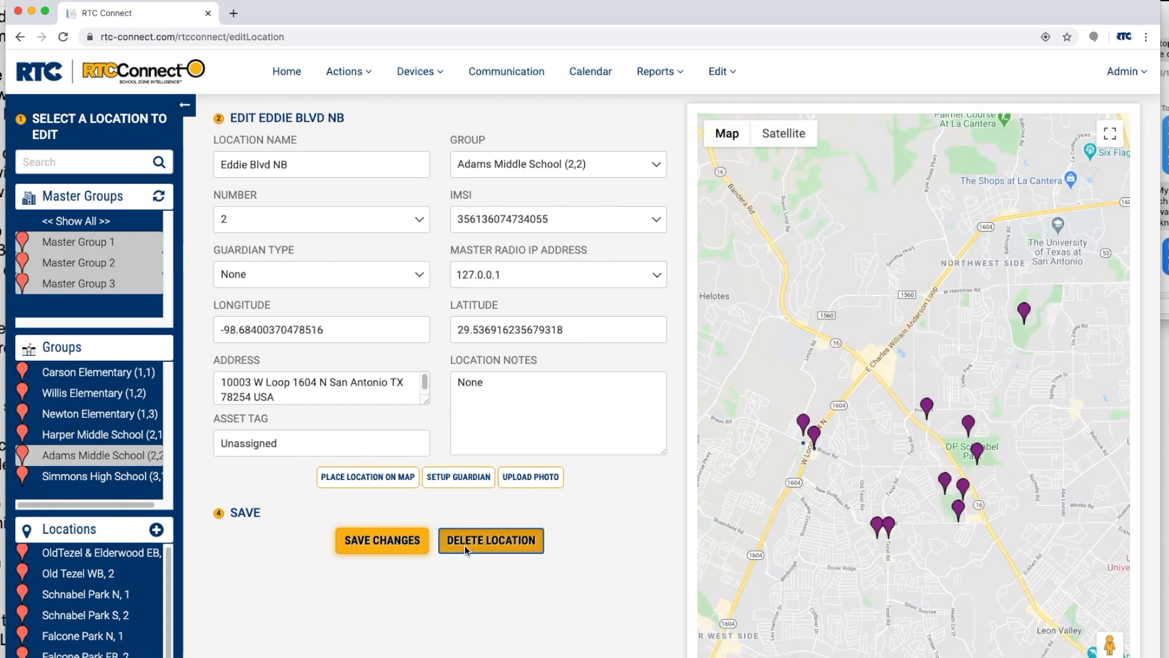
left_click(697, 133)
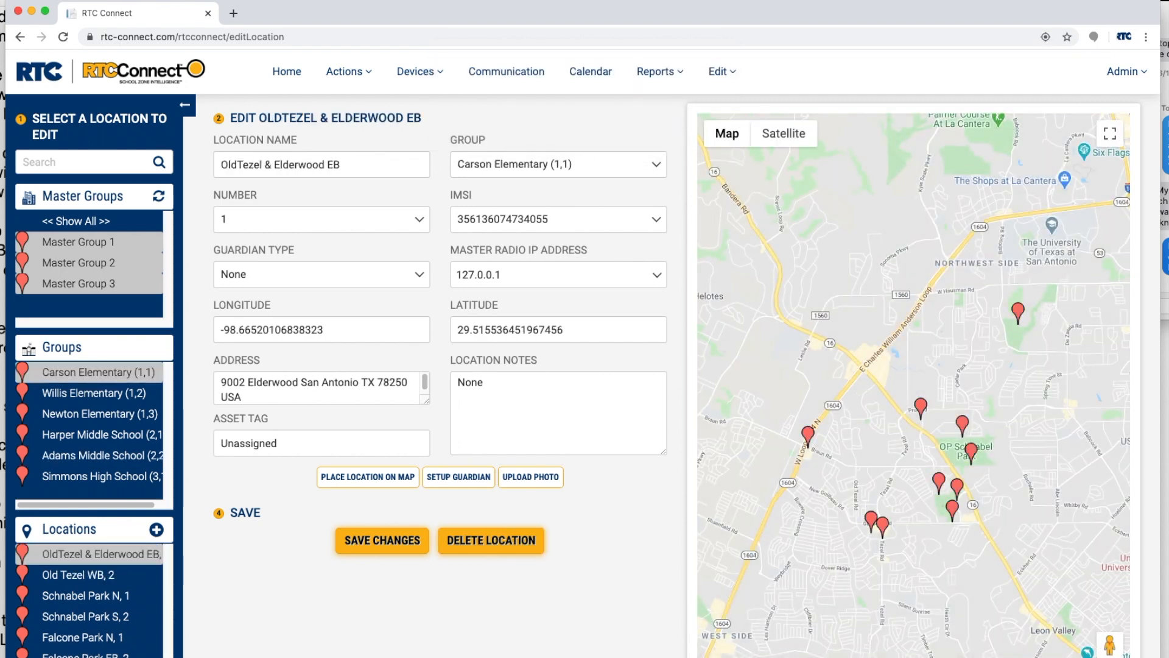
- Open the school calendar page
left_click(589, 71)
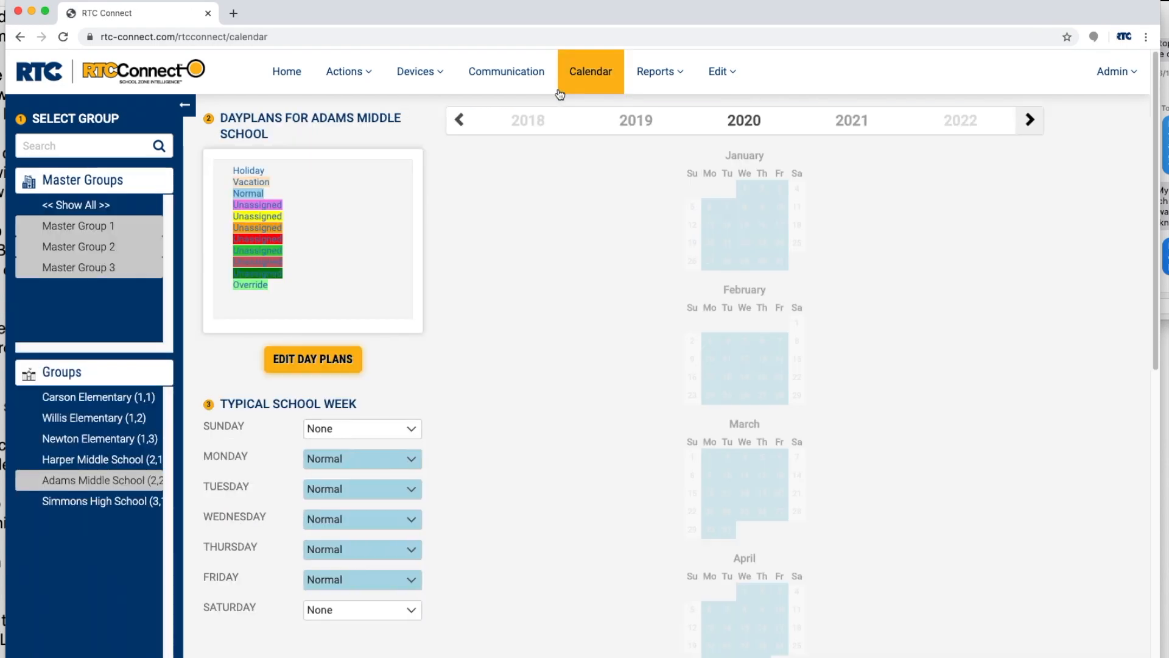